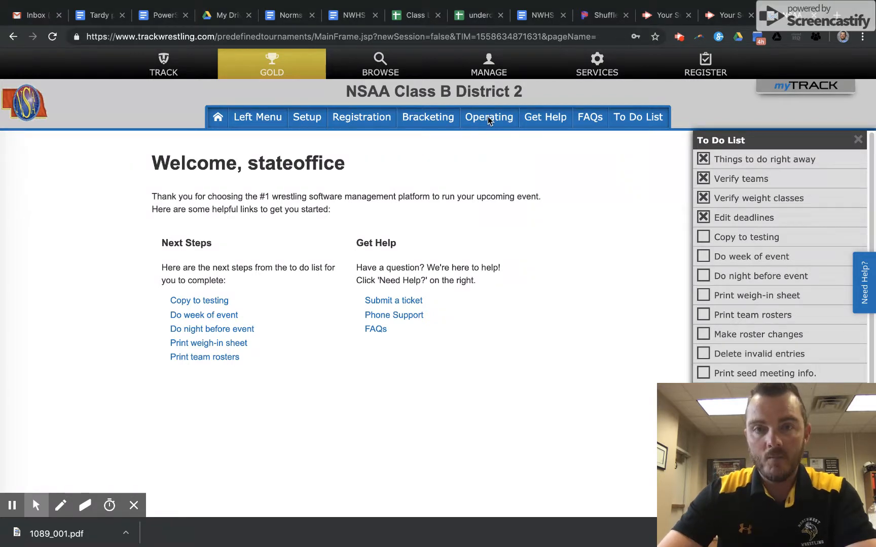
Open the Seed / Build Brackets page for the 106 weight class.
{"action": "left_click", "coordinate": [490, 120]}
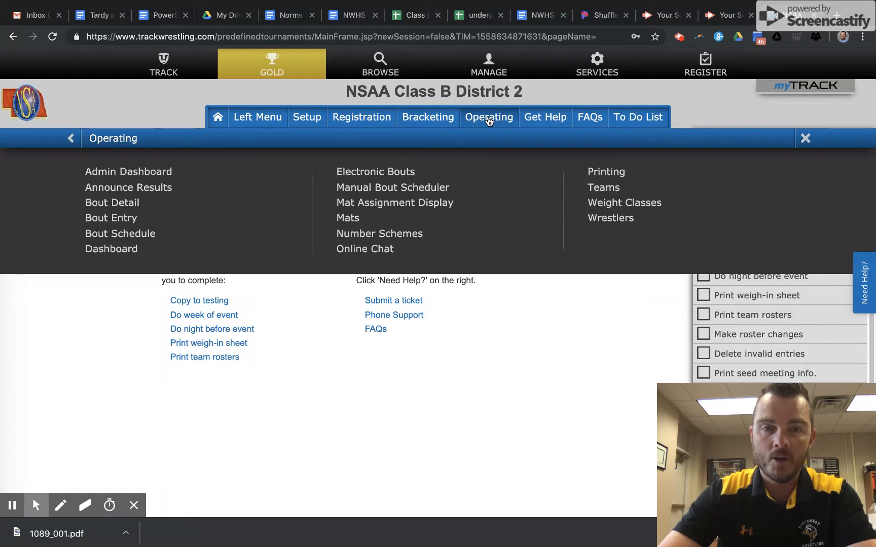
{"action": "left_click", "coordinate": [429, 118]}
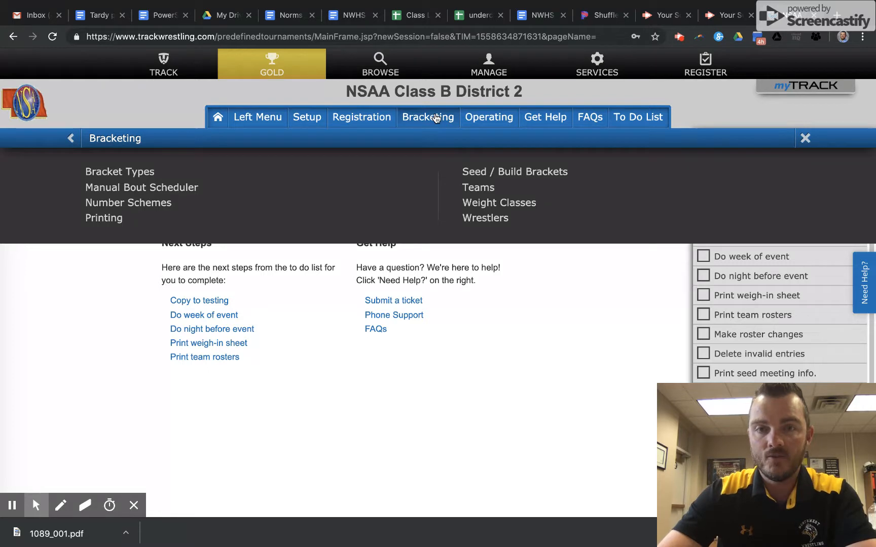
{"action": "left_click", "coordinate": [478, 176]}
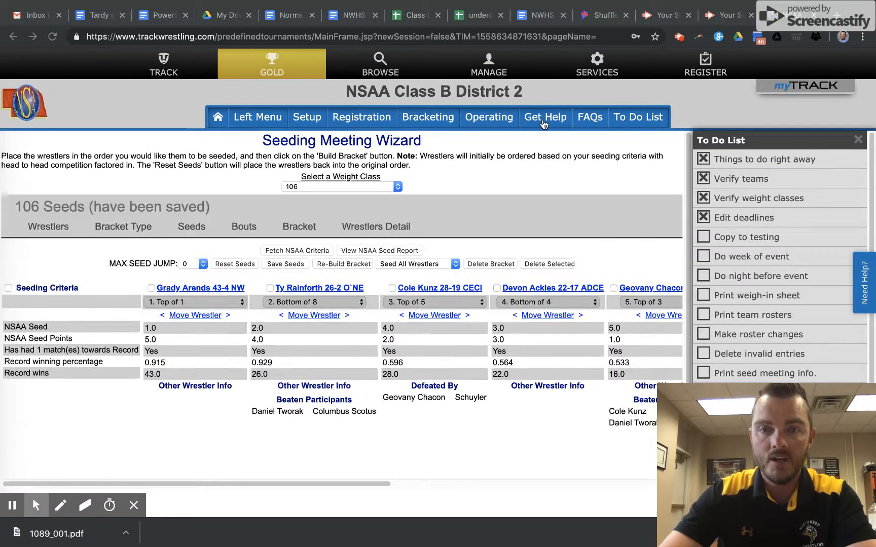
{"action": "left_click", "coordinate": [312, 227]}
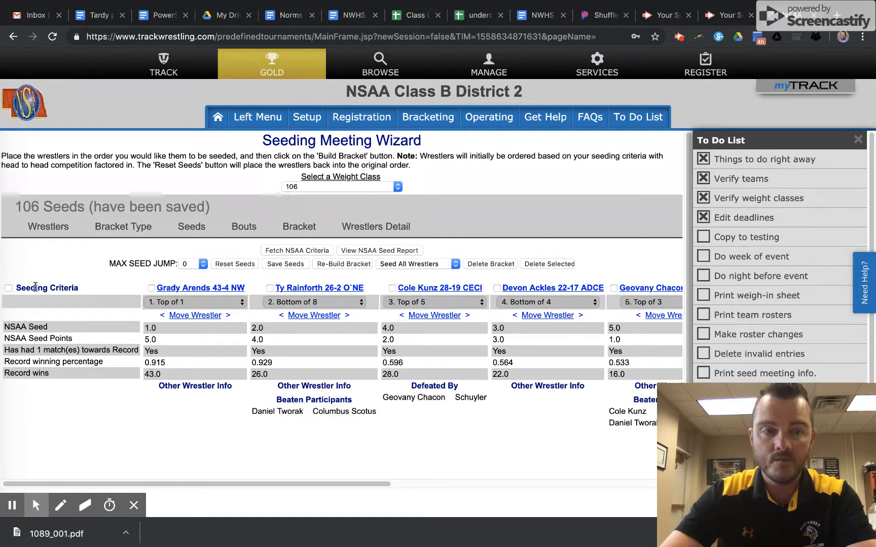
{"action": "left_click", "coordinate": [427, 117]}
{"action": "left_click", "coordinate": [505, 173]}
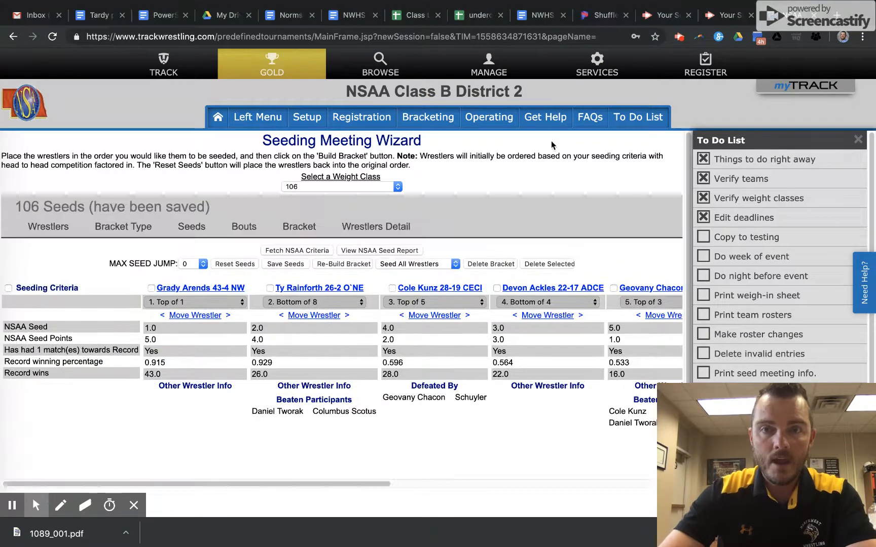
Fetch the NSAA criteria for all wrestlers in weight class 106 and open the NSAA seed report for all of them.
{"action": "left_click", "coordinate": [8, 289]}
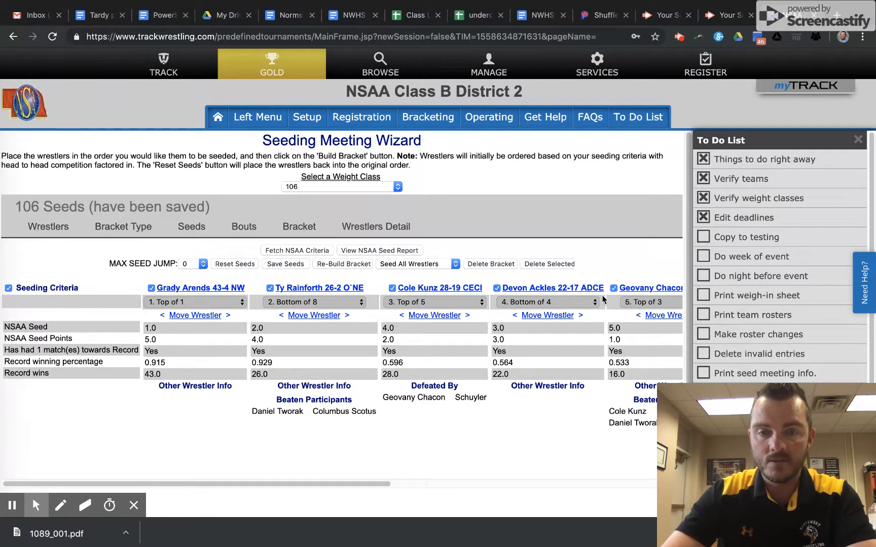
{"action": "left_click", "coordinate": [302, 247]}
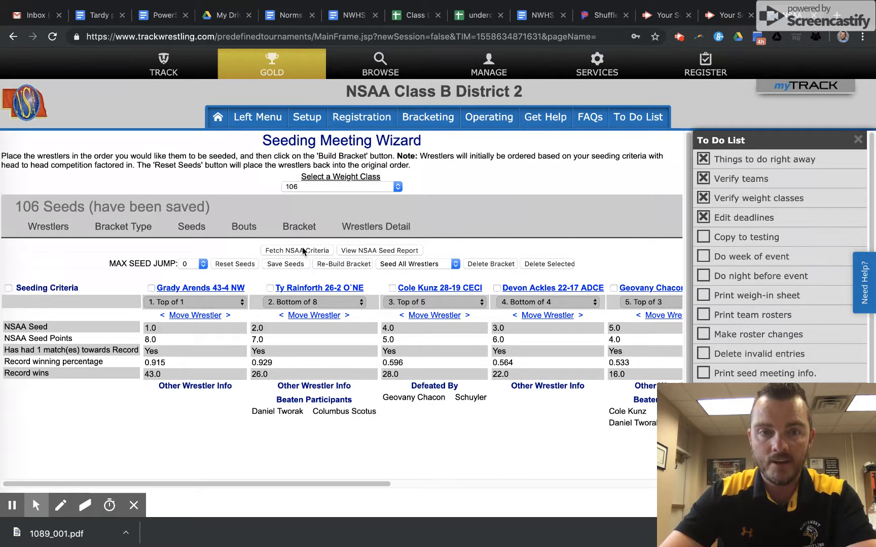
{"action": "left_click", "coordinate": [8, 288]}
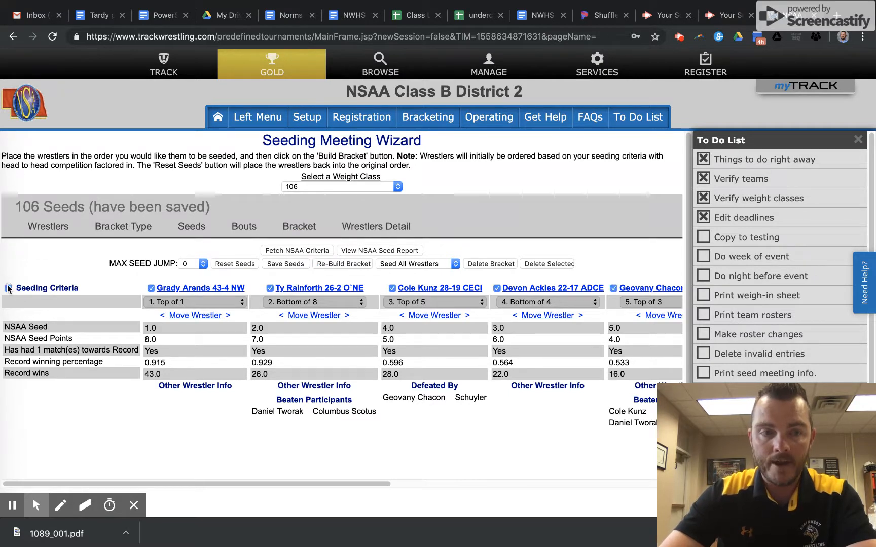
{"action": "left_click", "coordinate": [385, 250]}
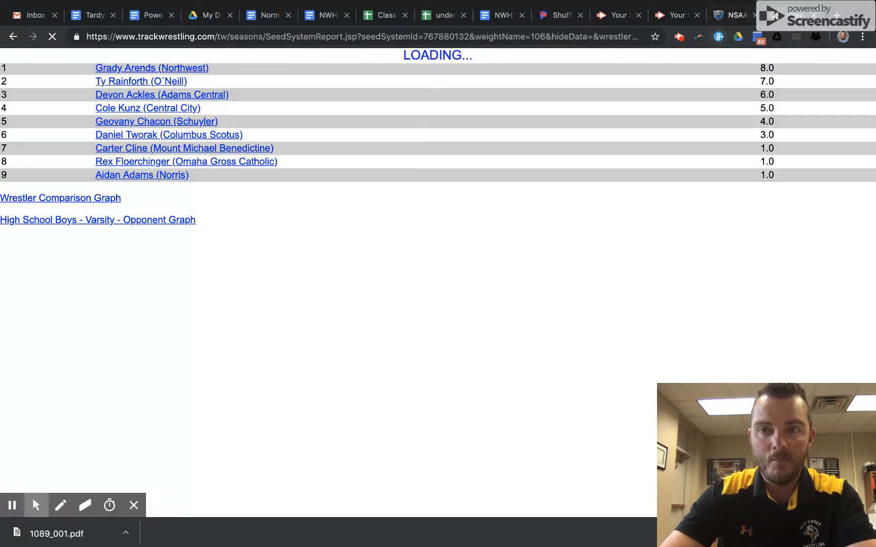
Examine the varsity record and head-to-head details of the first and second seeds in the 106 seed report.
{"action": "left_click", "coordinate": [144, 69]}
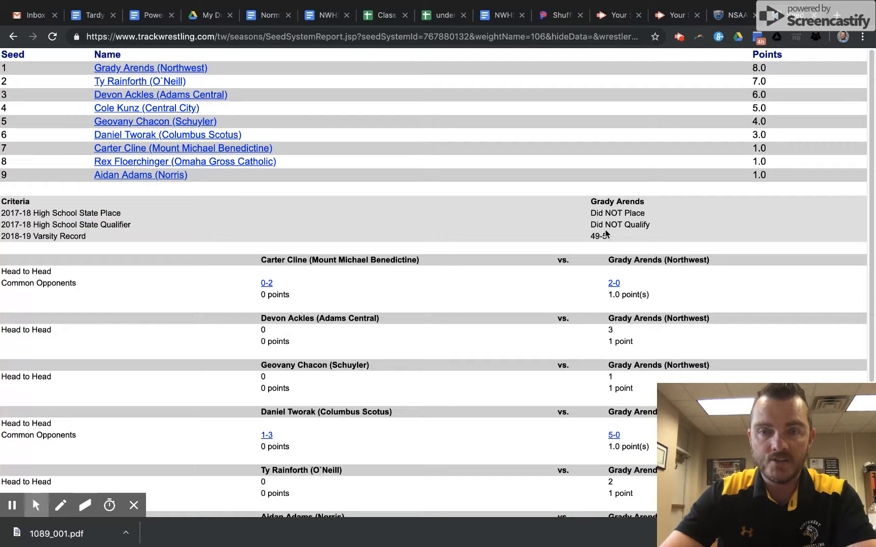
{"action": "left_click_drag", "start_coordinate": [613, 238], "coordinate": [567, 239]}
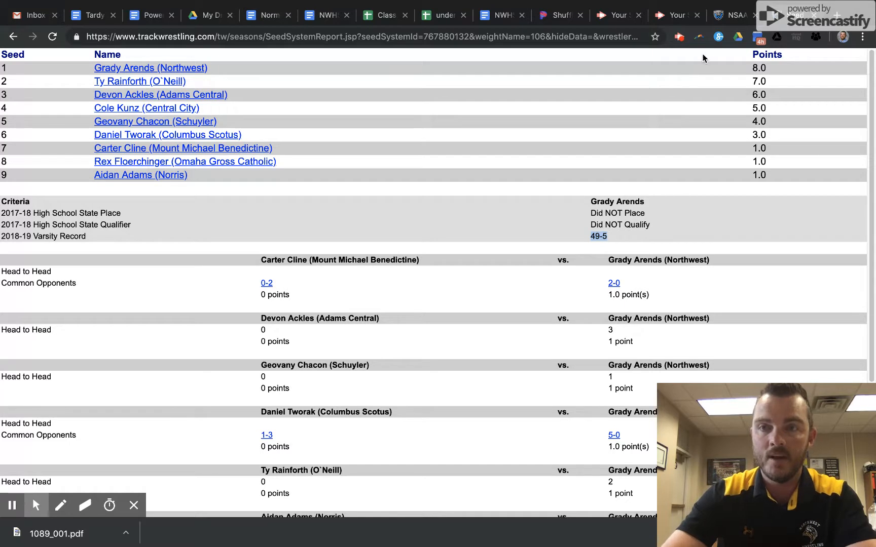
{"action": "left_click", "coordinate": [743, 19]}
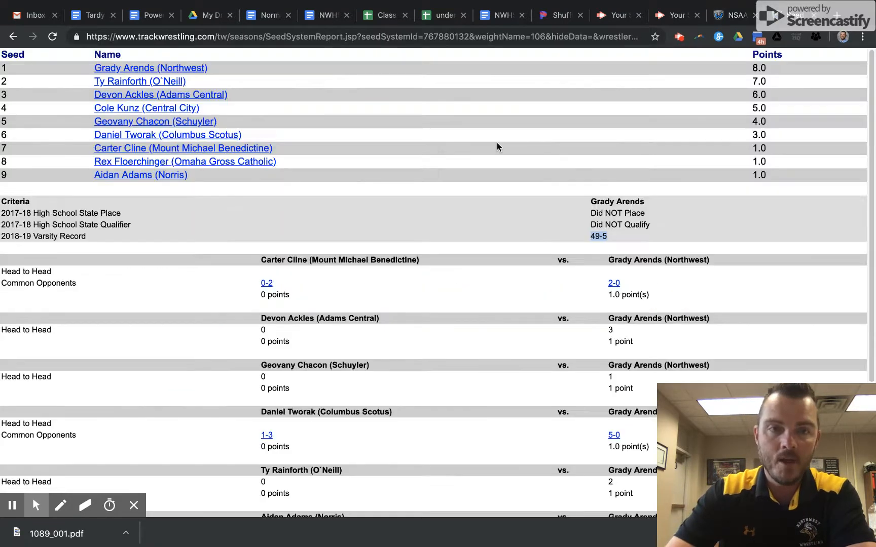
{"action": "left_click", "coordinate": [733, 15]}
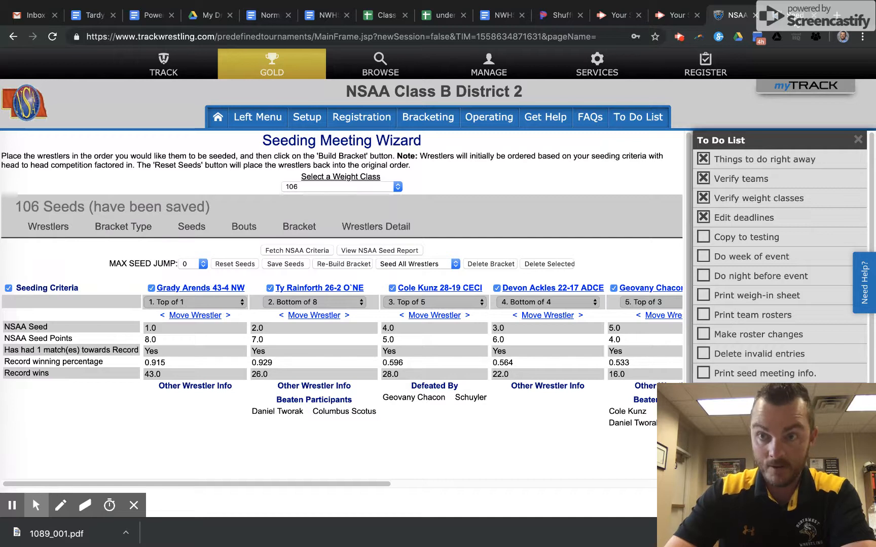
{"action": "left_click", "coordinate": [795, 16]}
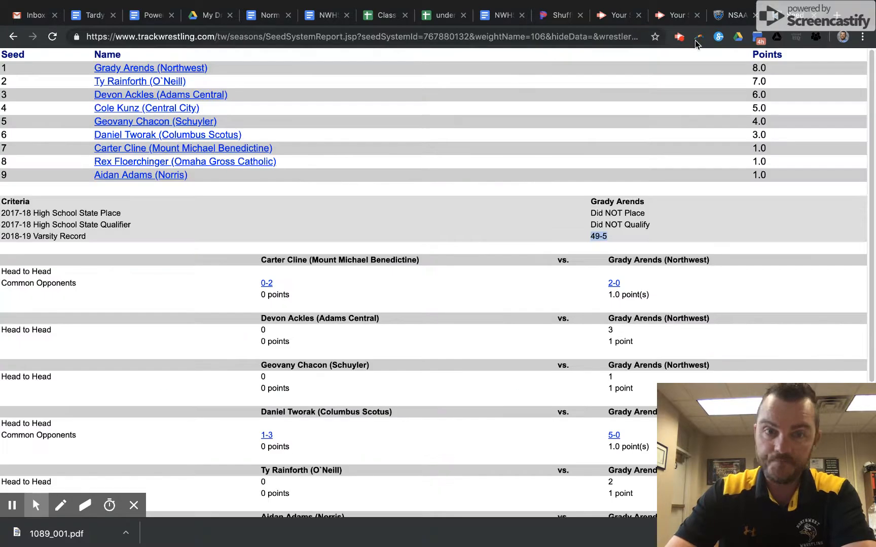
{"action": "left_click", "coordinate": [173, 82]}
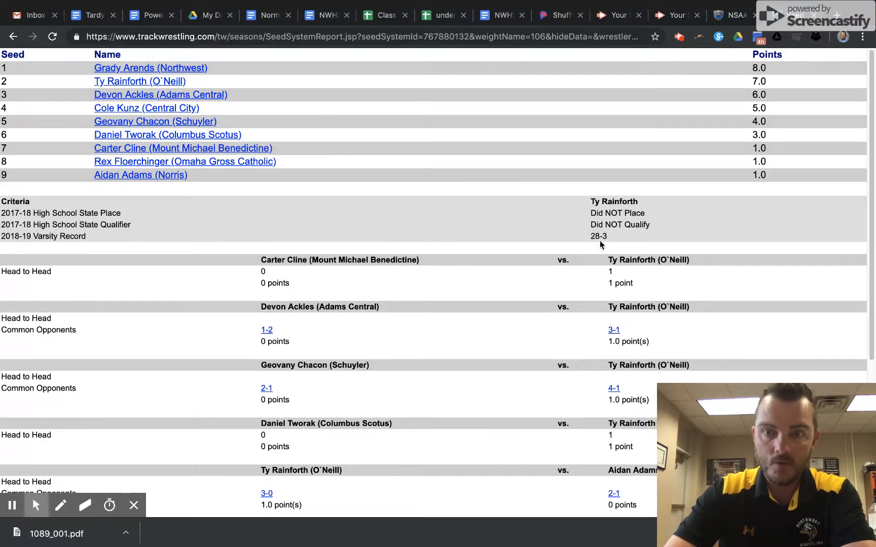
Switch the Seeding Meeting Wizard to weight class 113 and fetch the NSAA criteria for all its wrestlers.
{"action": "left_click", "coordinate": [730, 15]}
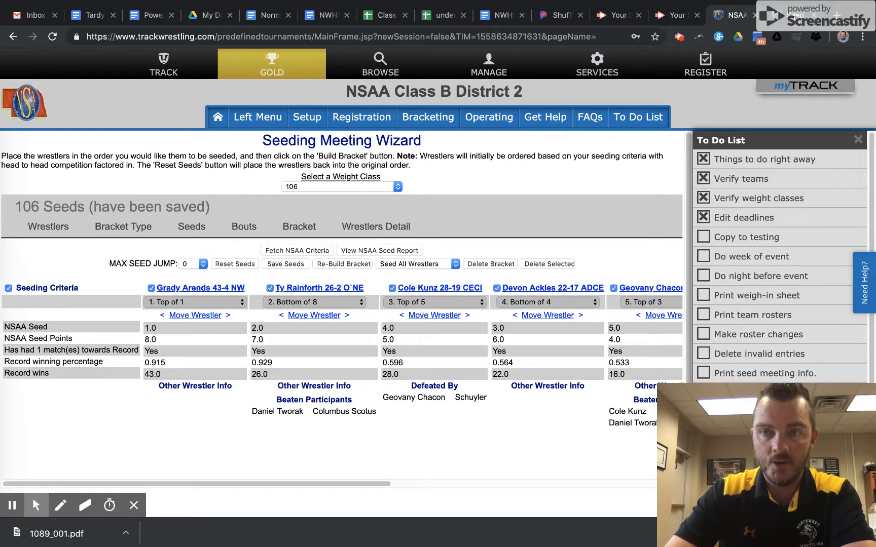
{"action": "left_click", "coordinate": [344, 187]}
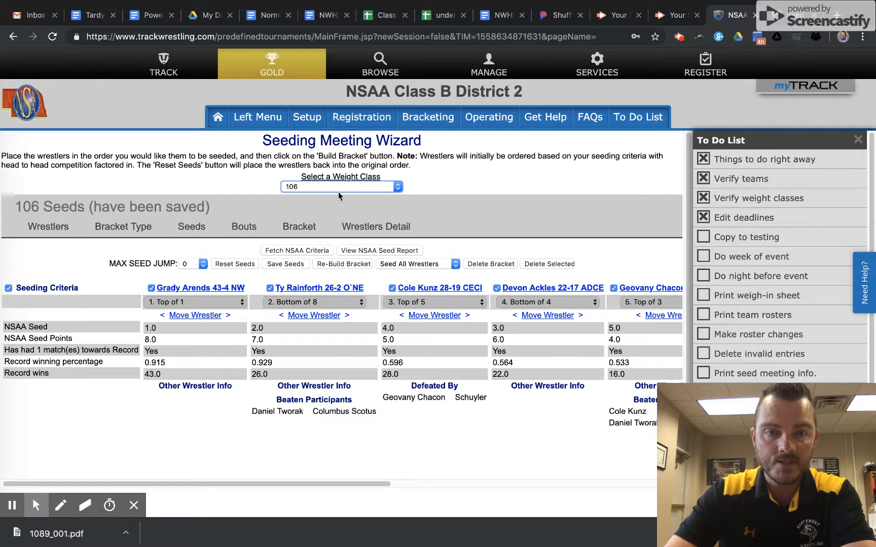
{"action": "left_click", "coordinate": [338, 196]}
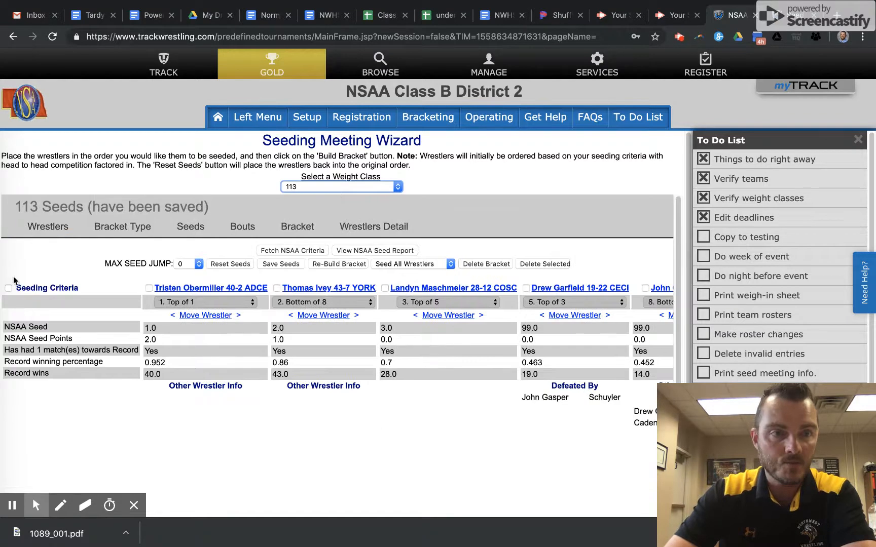
{"action": "left_click", "coordinate": [8, 289]}
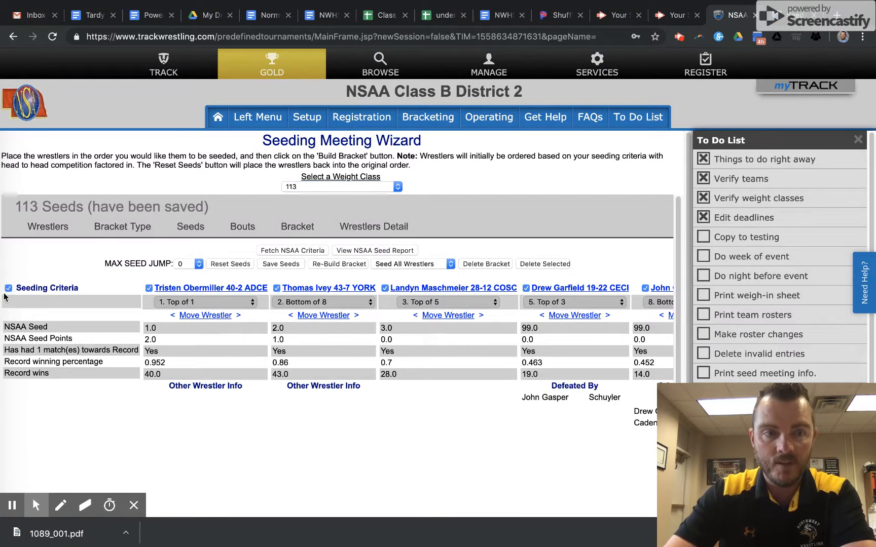
{"action": "left_click", "coordinate": [299, 252]}
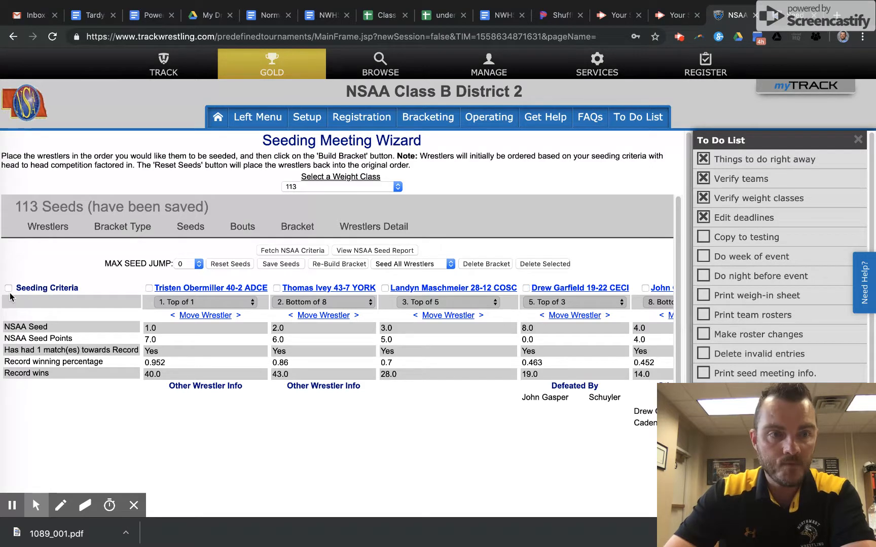
Open the NSAA seed report for all wrestlers in weight class 113 and view the top seed's criteria details.
{"action": "left_click", "coordinate": [369, 251]}
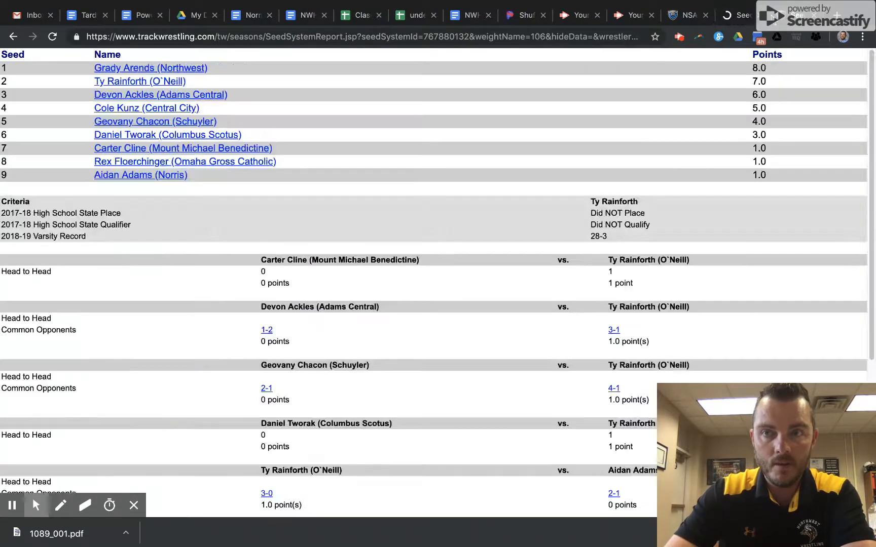
{"action": "left_click", "coordinate": [744, 18]}
{"action": "left_click", "coordinate": [229, 68]}
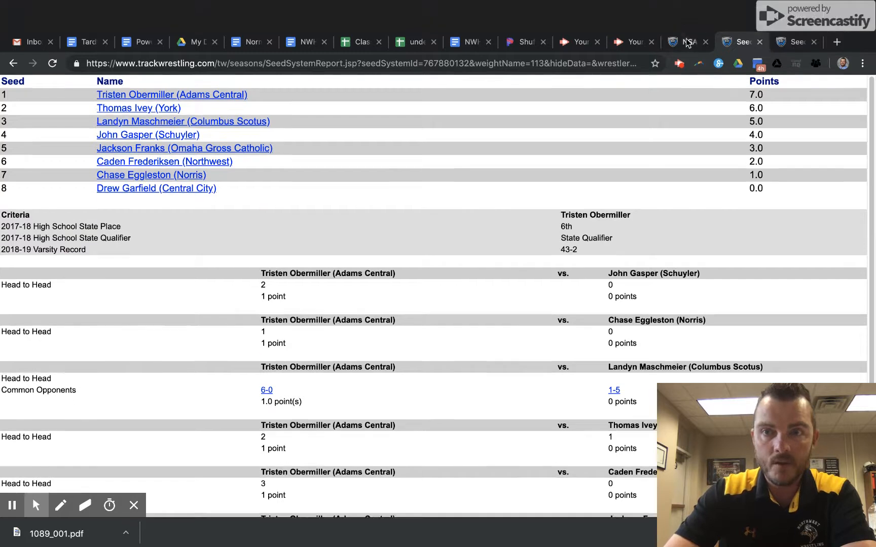
Return to the Seeding Meeting Wizard and close both seed reports.
{"action": "left_click", "coordinate": [686, 42]}
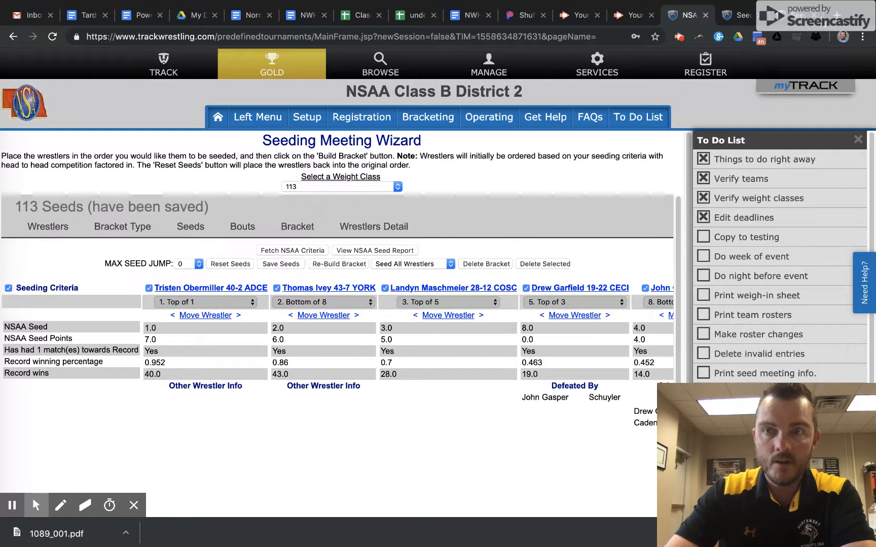
{"action": "left_click", "coordinate": [813, 16]}
{"action": "left_click", "coordinate": [814, 16]}
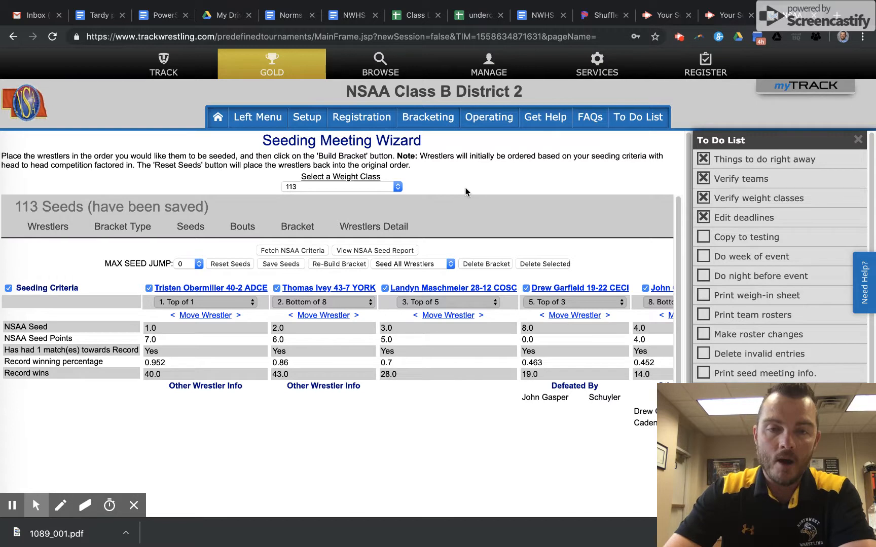
Deselect all wrestlers in weight class 113 and switch the wizard back to weight class 106.
{"action": "left_click", "coordinate": [8, 288]}
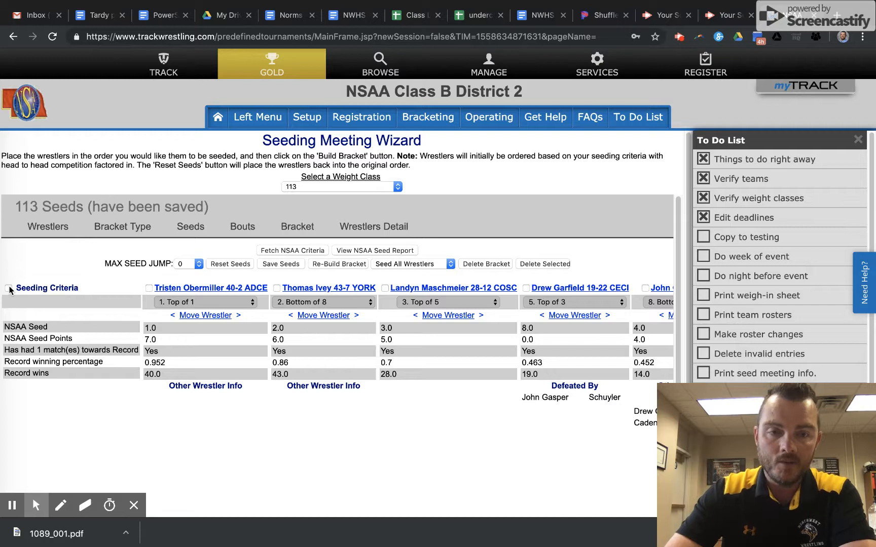
{"action": "left_click", "coordinate": [315, 187]}
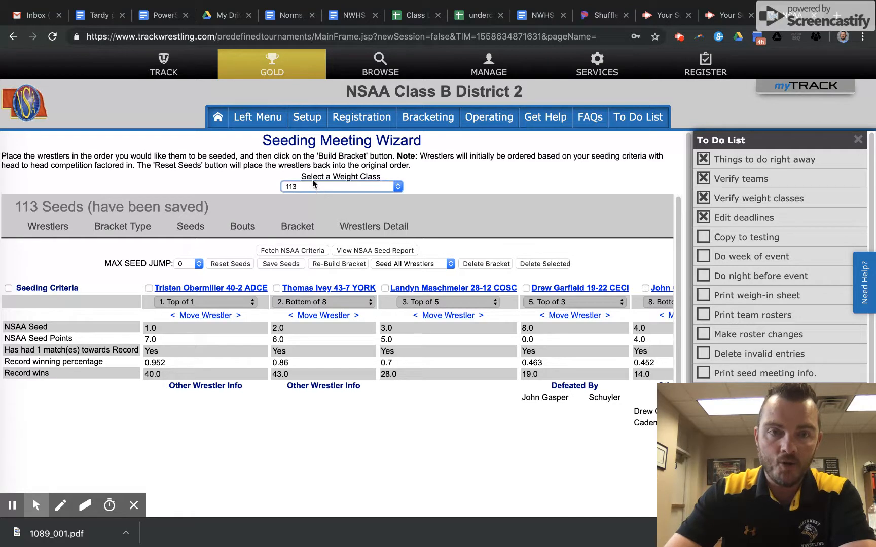
{"action": "key", "text": "Up"}
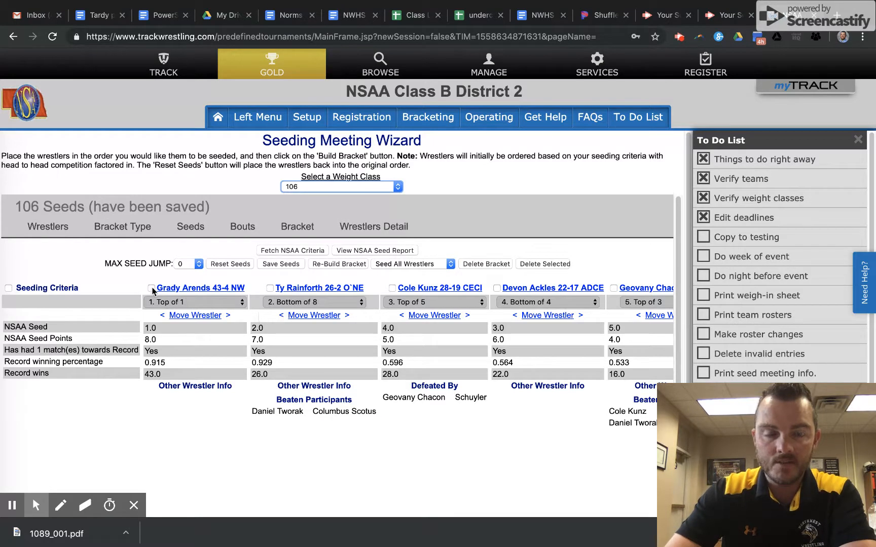
Select only the first six wrestlers in weight class 106 and fetch the NSAA criteria for them.
{"action": "left_click", "coordinate": [151, 288]}
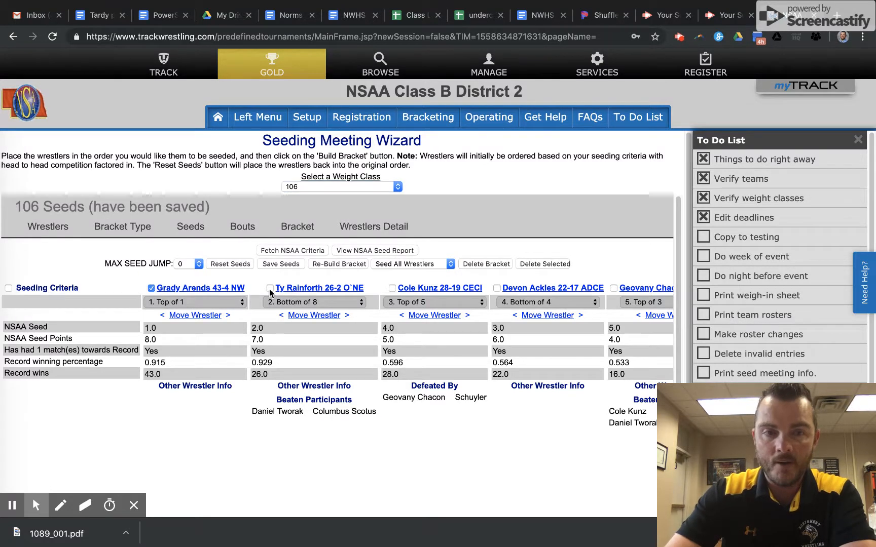
{"action": "left_click", "coordinate": [392, 288]}
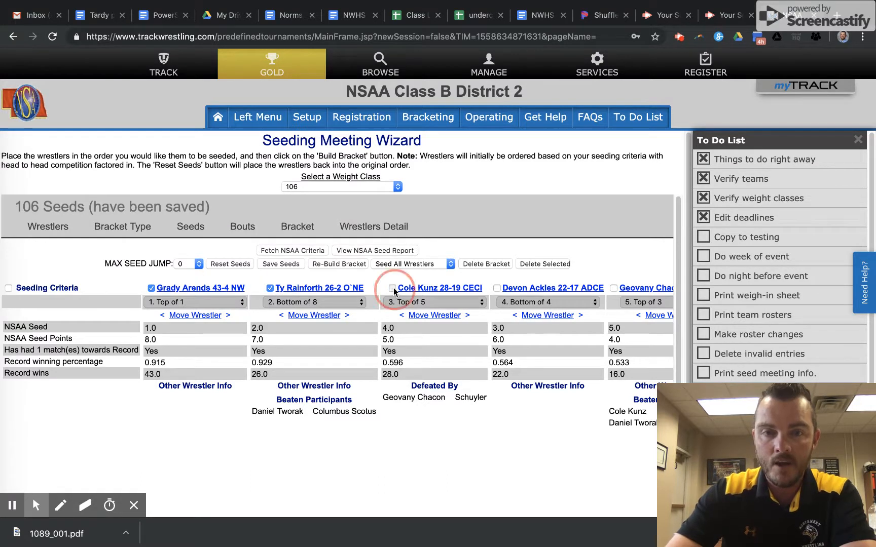
{"action": "scroll", "coordinate": [469, 362], "scroll_direction": "right", "scroll_amount": 4}
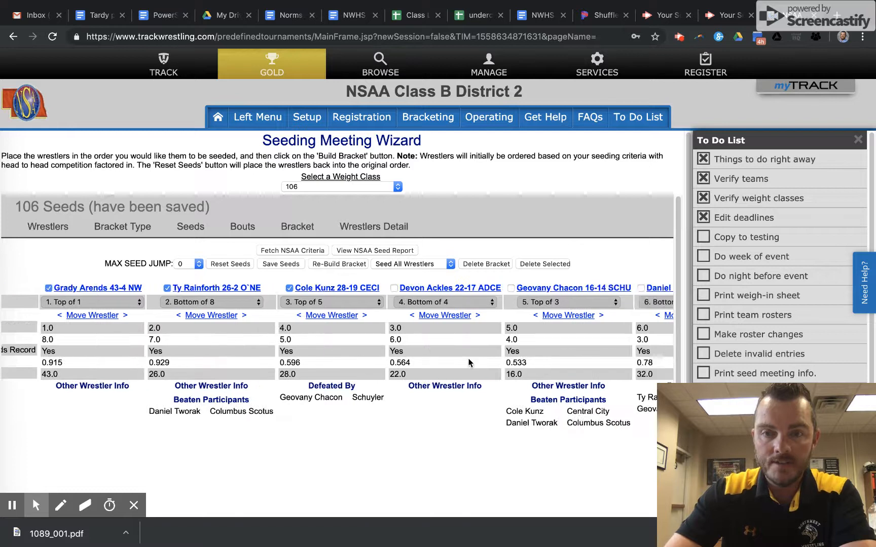
{"action": "left_click", "coordinate": [395, 287]}
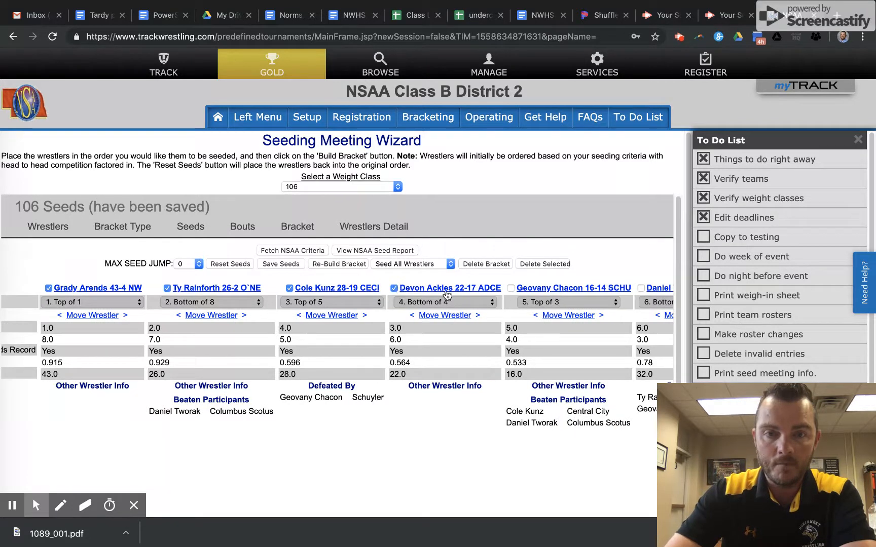
{"action": "left_click", "coordinate": [511, 288]}
{"action": "scroll", "coordinate": [584, 334], "scroll_direction": "right", "scroll_amount": 5}
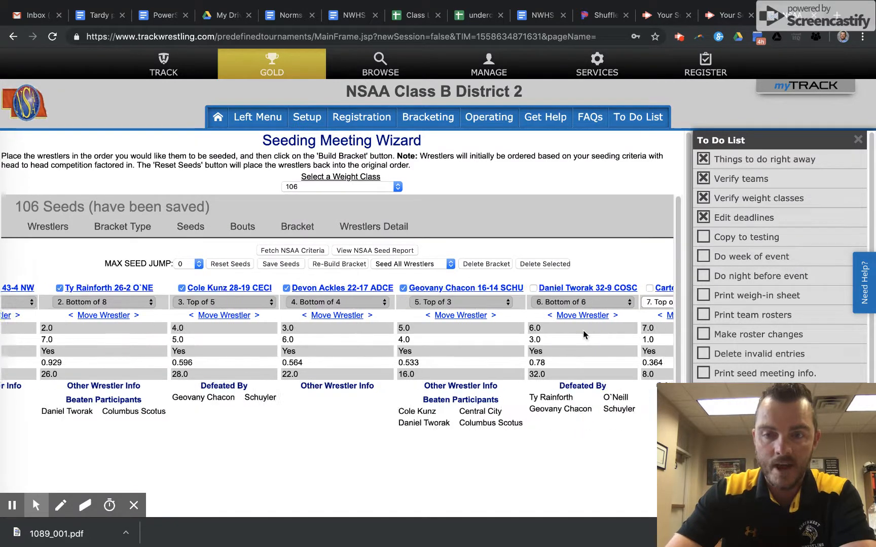
{"action": "left_click", "coordinate": [523, 288]}
{"action": "scroll", "coordinate": [597, 319], "scroll_direction": "right", "scroll_amount": 6}
{"action": "scroll", "coordinate": [597, 319], "scroll_direction": "left", "scroll_amount": 15}
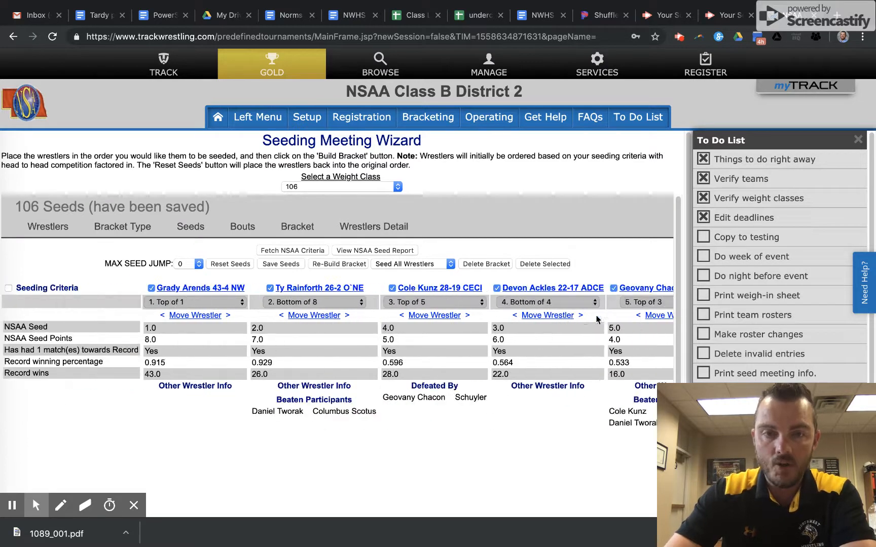
{"action": "left_click", "coordinate": [302, 252]}
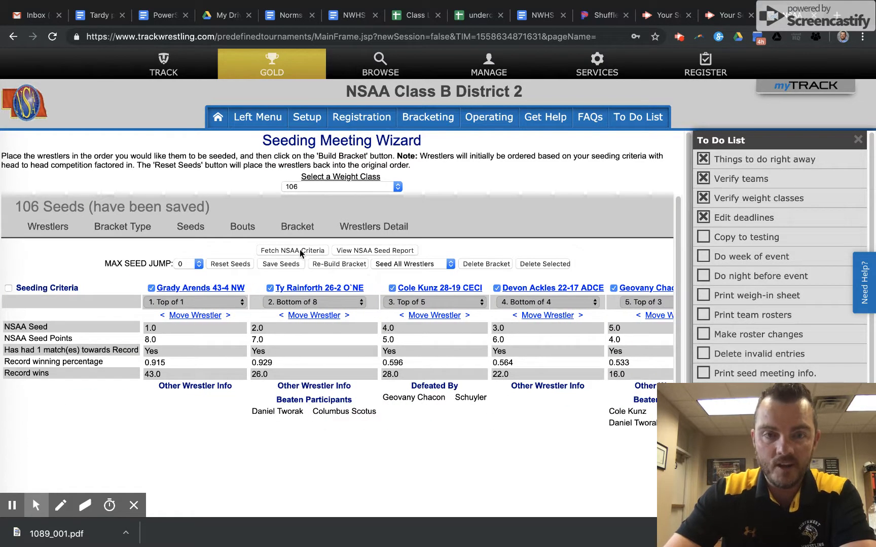
Reselect the first six wrestlers in weight class 106 and open their NSAA seed report.
{"action": "left_click", "coordinate": [151, 288]}
{"action": "left_click", "coordinate": [270, 288]}
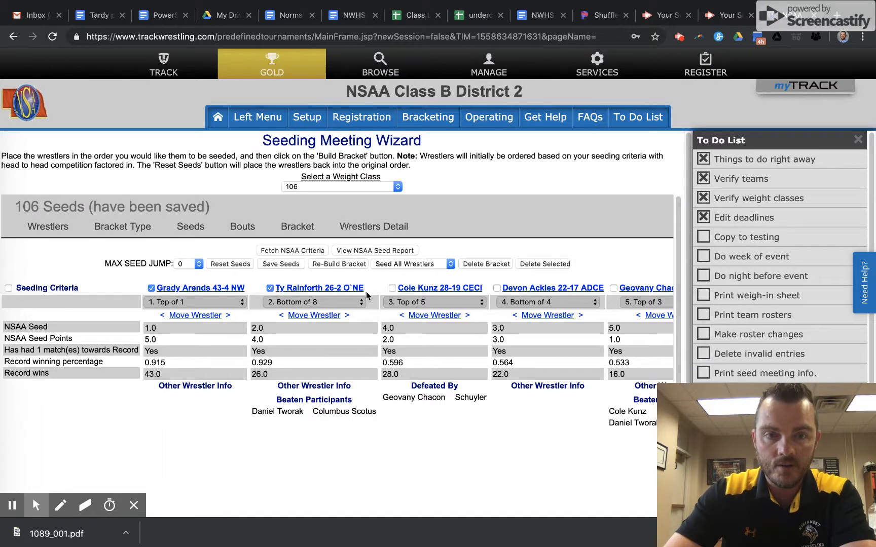
{"action": "left_click", "coordinate": [393, 289]}
{"action": "left_click", "coordinate": [497, 289]}
{"action": "scroll", "coordinate": [567, 318], "scroll_direction": "right", "scroll_amount": 5}
{"action": "left_click", "coordinate": [503, 288]}
{"action": "scroll", "coordinate": [527, 302], "scroll_direction": "right", "scroll_amount": 3}
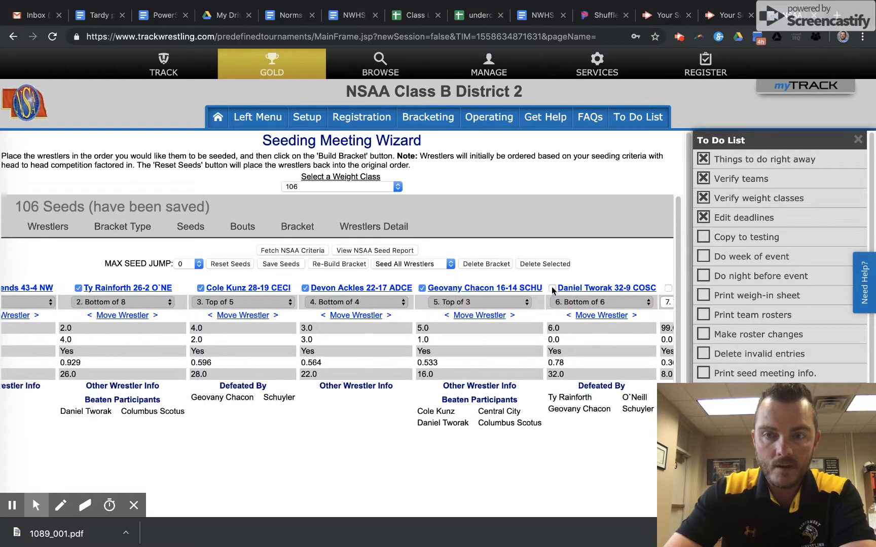
{"action": "left_click", "coordinate": [376, 251]}
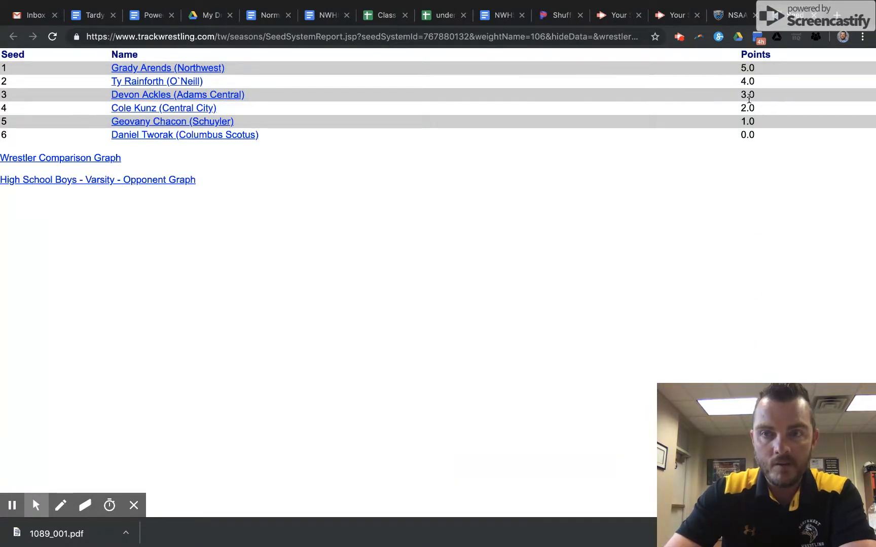
View the top seed's criteria details and examine the common-opponent results against the sixth seed from Columbus Scotus.
{"action": "left_click", "coordinate": [163, 70]}
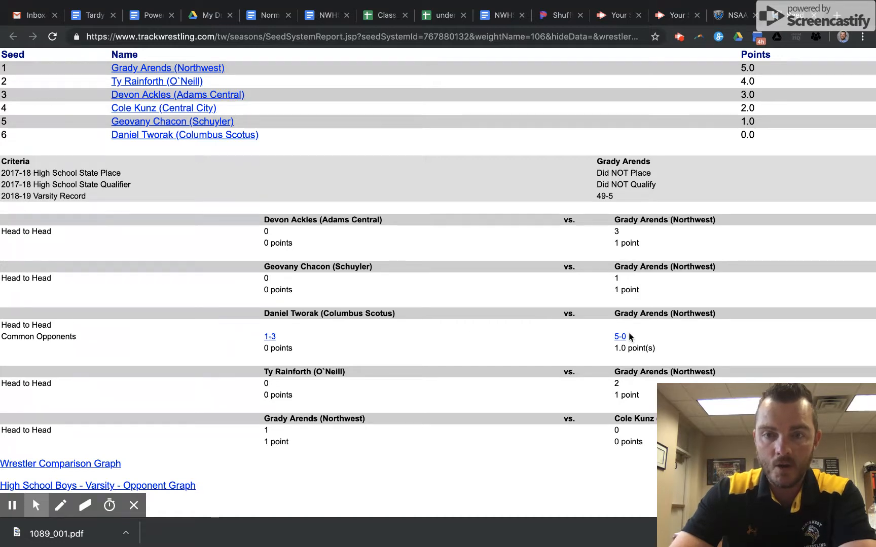
{"action": "left_click", "coordinate": [270, 338]}
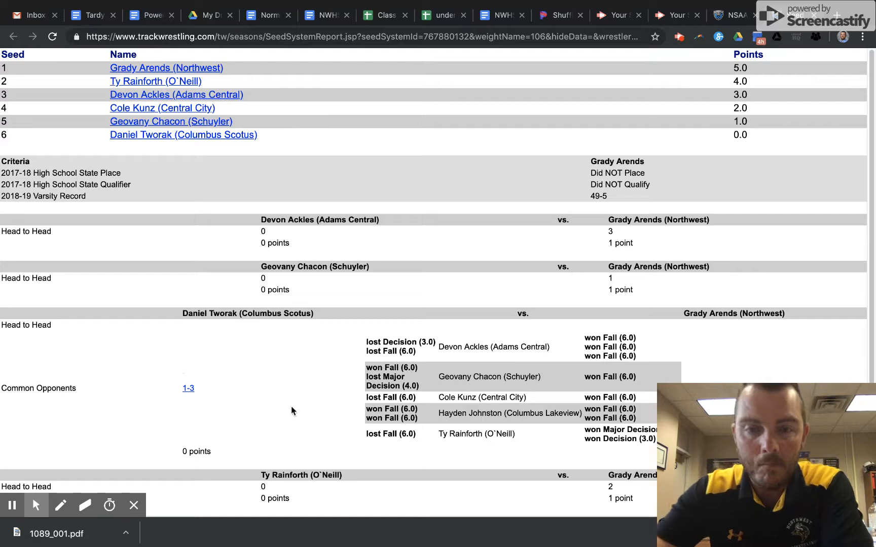
{"action": "left_click", "coordinate": [188, 391]}
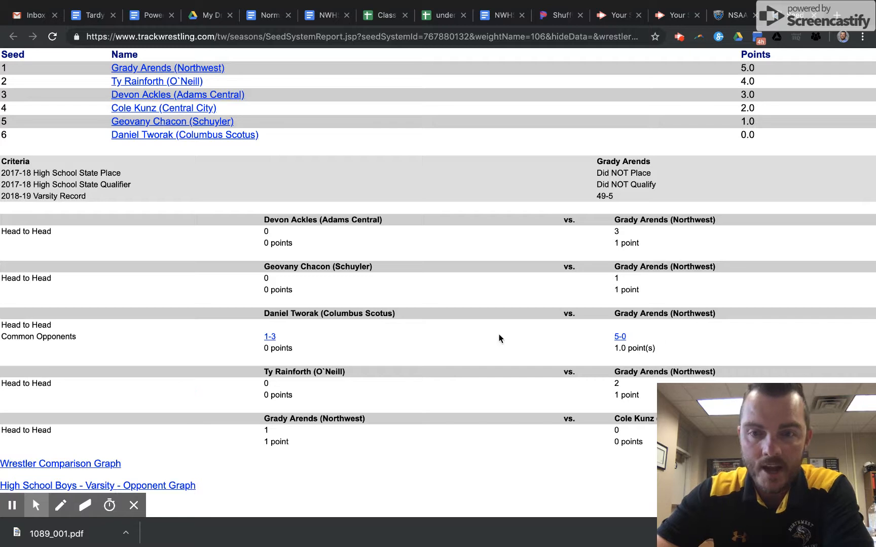
{"action": "left_click", "coordinate": [621, 336]}
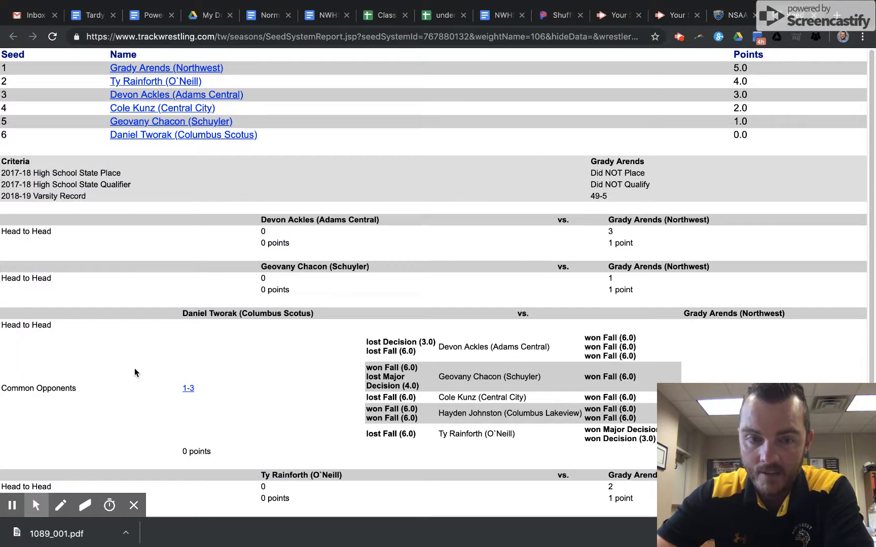
{"action": "left_click", "coordinate": [186, 389]}
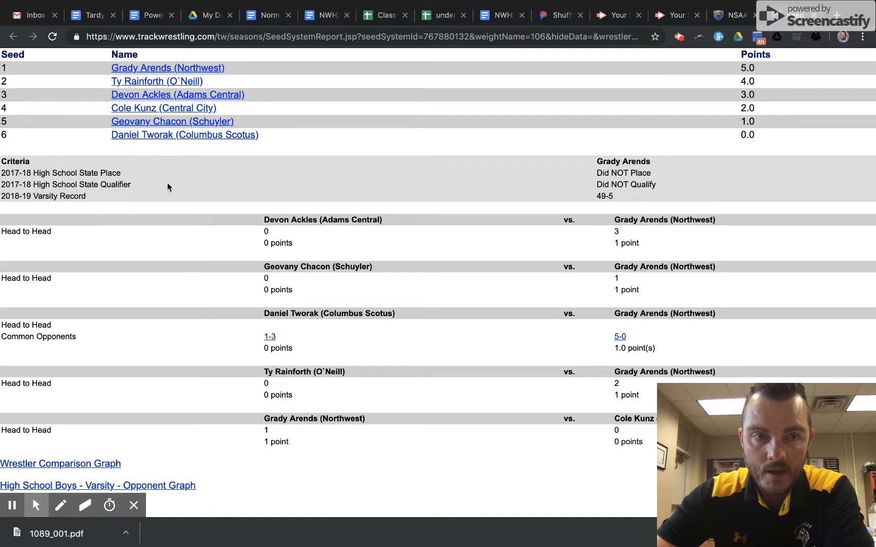
Review the criteria details of the third through sixth seeds, and close the weight class 106 seed report.
{"action": "left_click", "coordinate": [175, 96]}
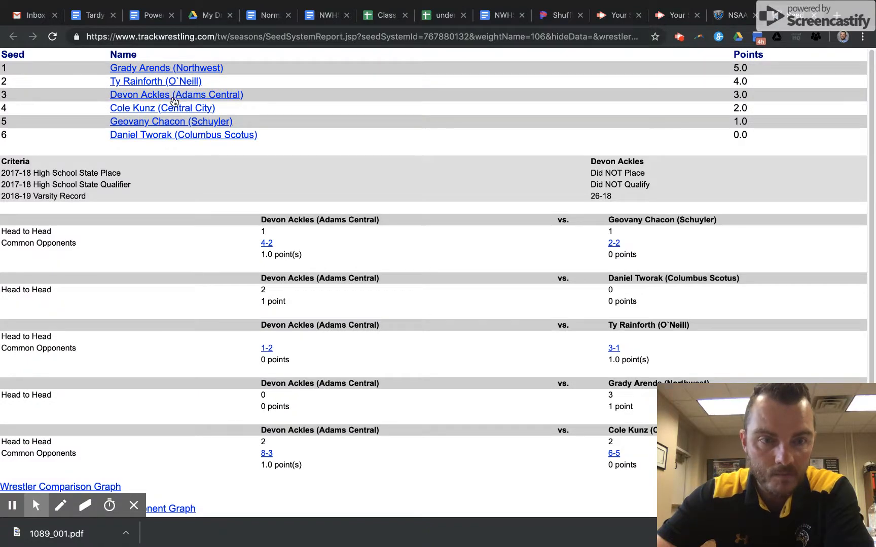
{"action": "left_click", "coordinate": [170, 113]}
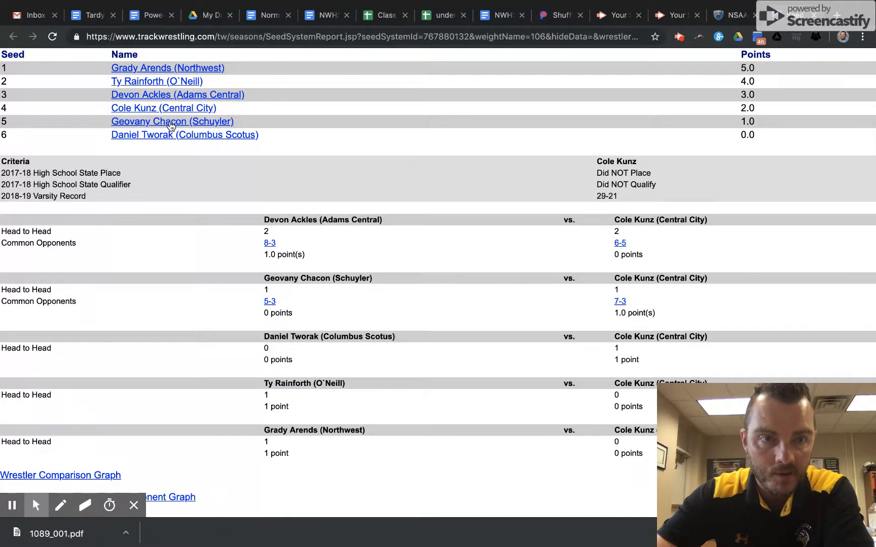
{"action": "left_click", "coordinate": [170, 125]}
{"action": "left_click", "coordinate": [172, 136]}
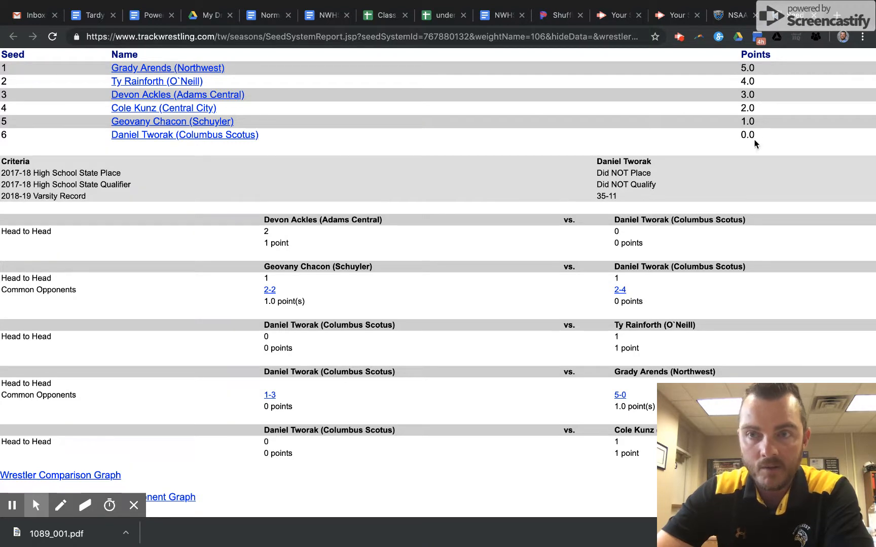
{"action": "left_click", "coordinate": [814, 15]}
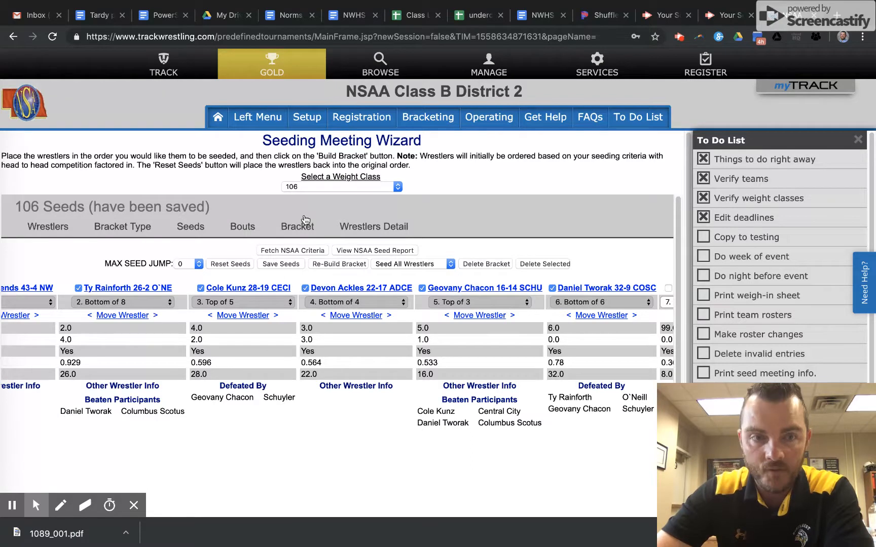
Switch the wizard to weight class 113 and fetch the NSAA criteria for only the first three wrestlers.
{"action": "left_click", "coordinate": [315, 187]}
{"action": "left_click", "coordinate": [309, 202]}
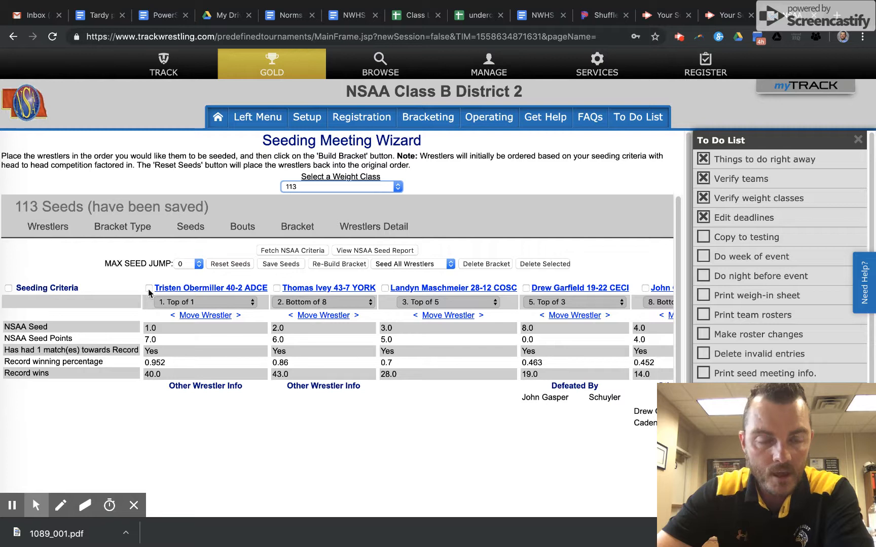
{"action": "left_click", "coordinate": [149, 288]}
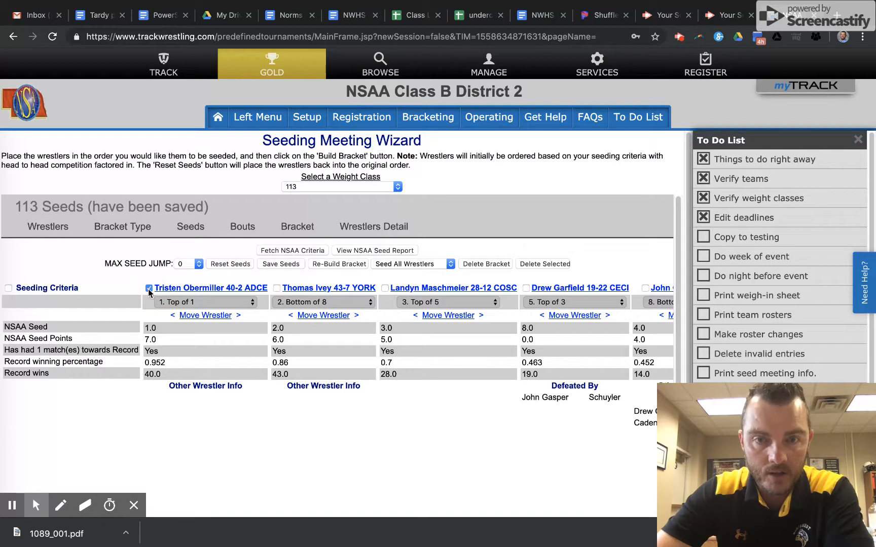
{"action": "left_click", "coordinate": [277, 288]}
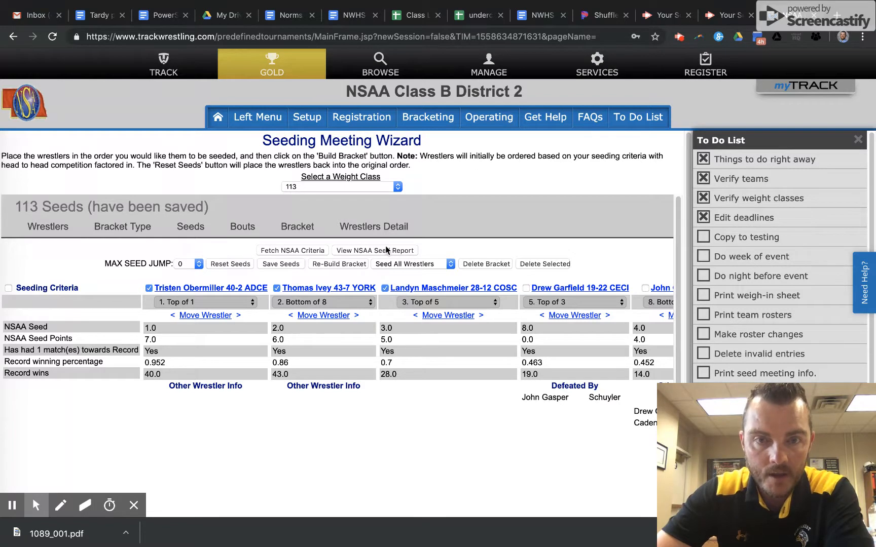
{"action": "left_click", "coordinate": [287, 251]}
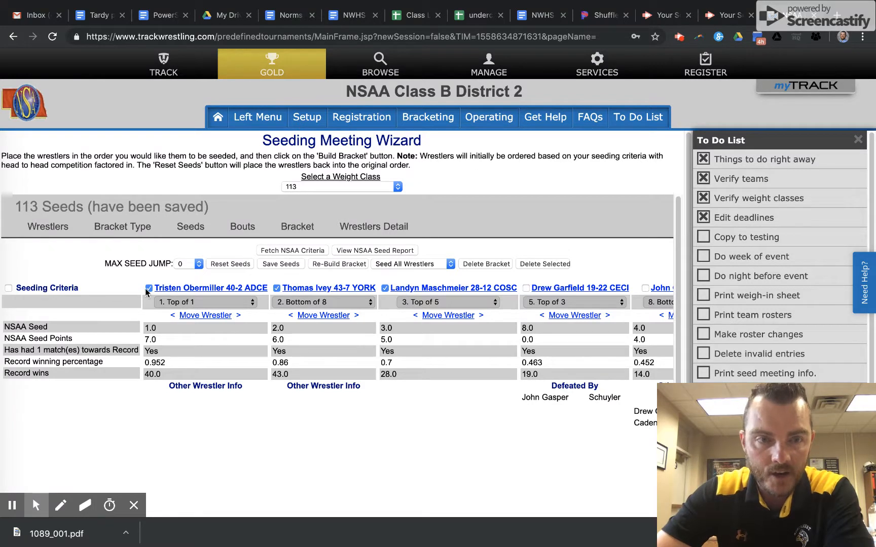
Reselect the first three wrestlers in weight class 113, view their NSAA seed report, and close it.
{"action": "left_click", "coordinate": [285, 289]}
{"action": "left_click", "coordinate": [13, 36]}
{"action": "left_click", "coordinate": [276, 289]}
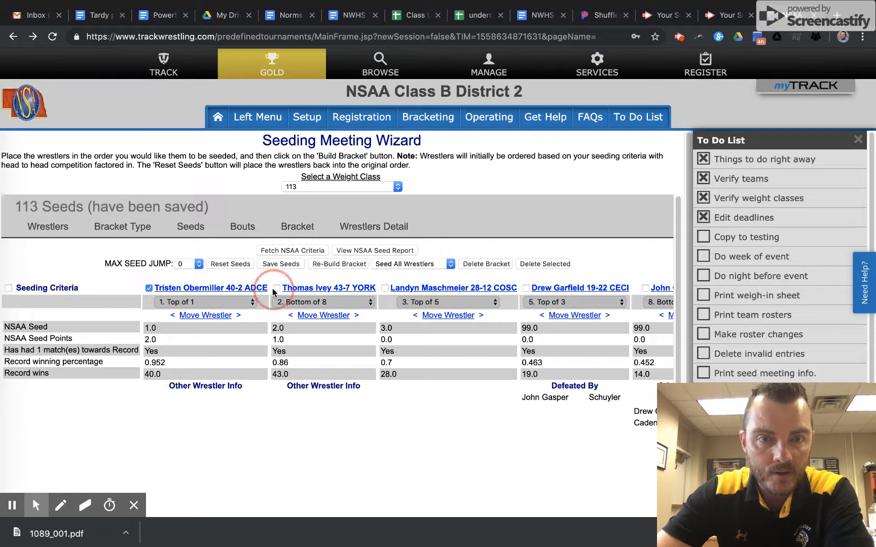
{"action": "left_click", "coordinate": [385, 288]}
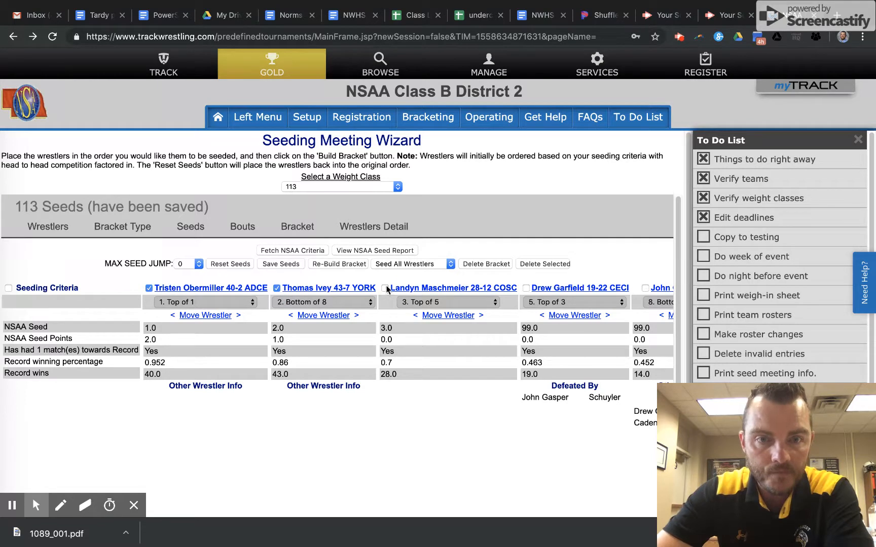
{"action": "left_click", "coordinate": [380, 252]}
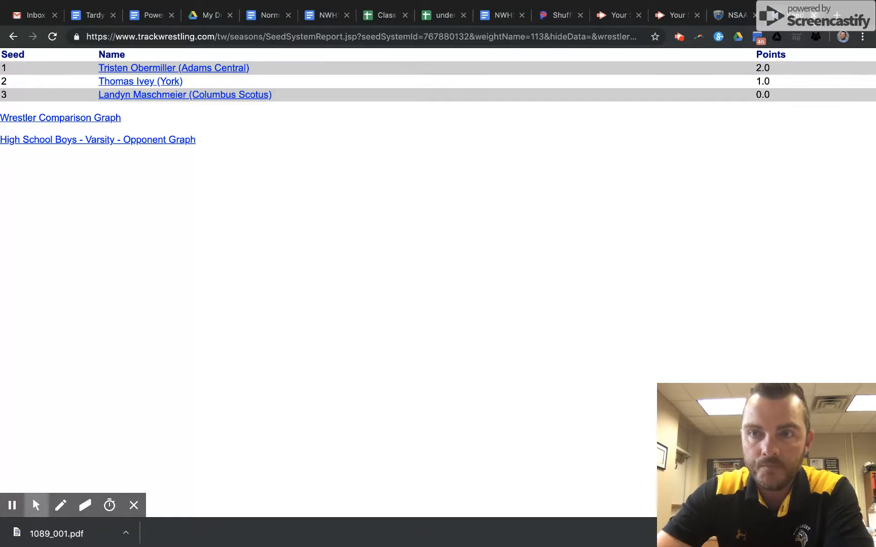
{"action": "left_click", "coordinate": [813, 15]}
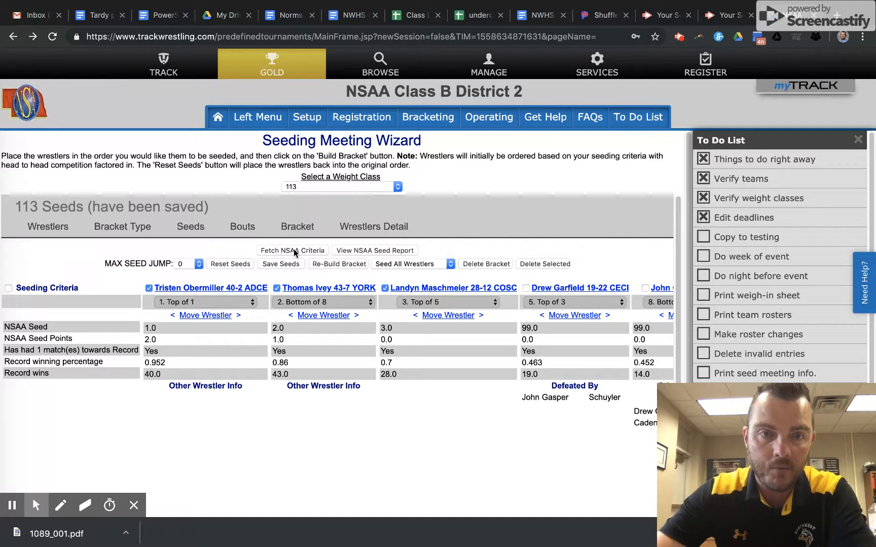
{"action": "left_click", "coordinate": [372, 251]}
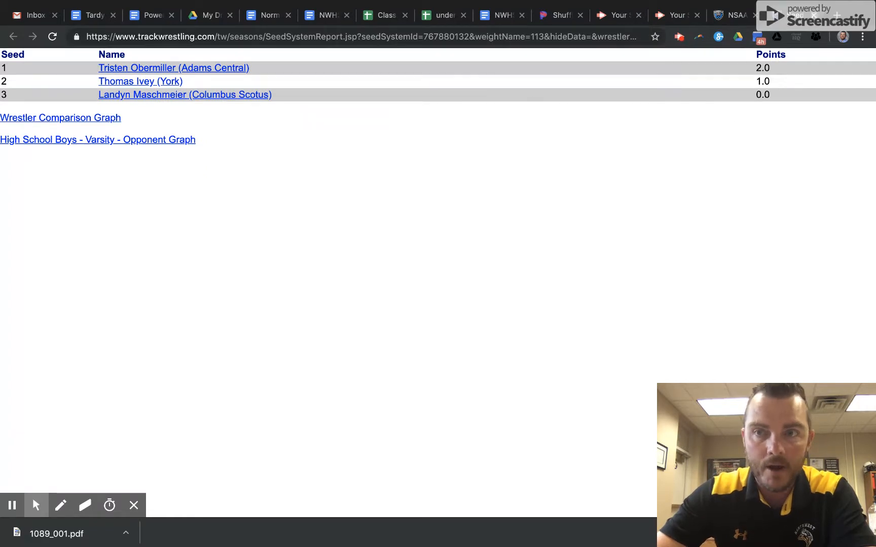
{"action": "key", "text": "ctrl+w"}
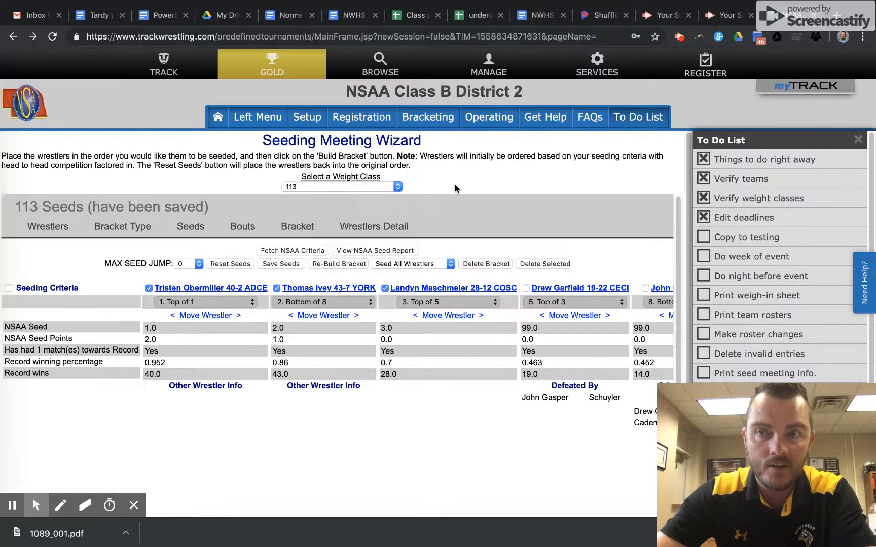
Fetch the NSAA criteria for only the first two wrestlers in weight class 113 and view their seed report.
{"action": "left_click", "coordinate": [386, 288]}
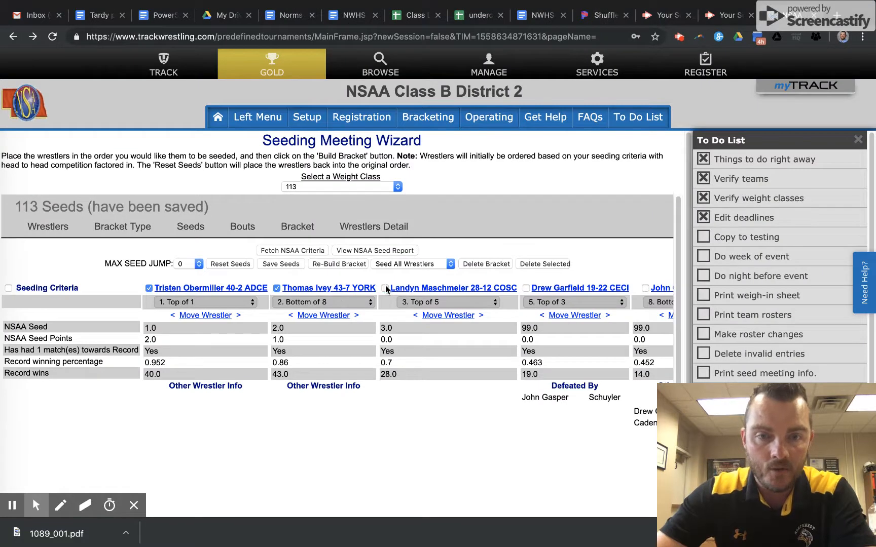
{"action": "left_click", "coordinate": [291, 252]}
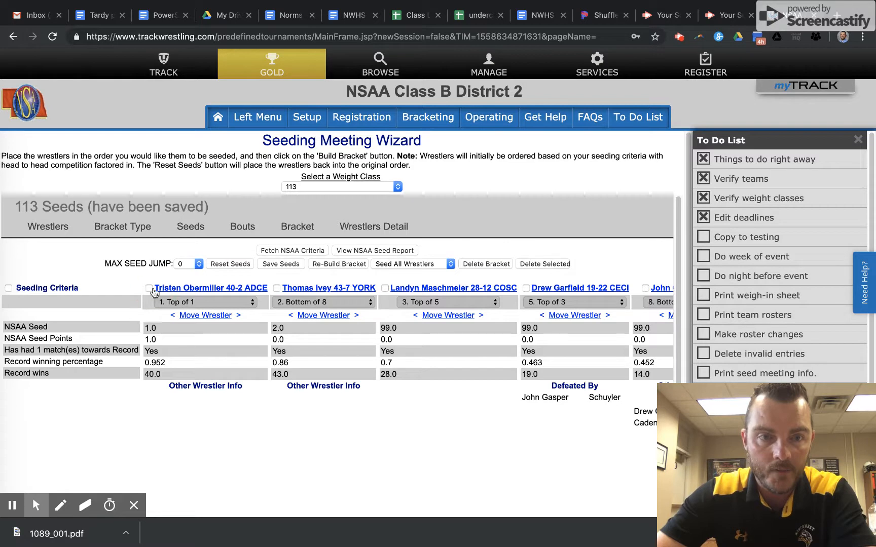
{"action": "left_click", "coordinate": [277, 288]}
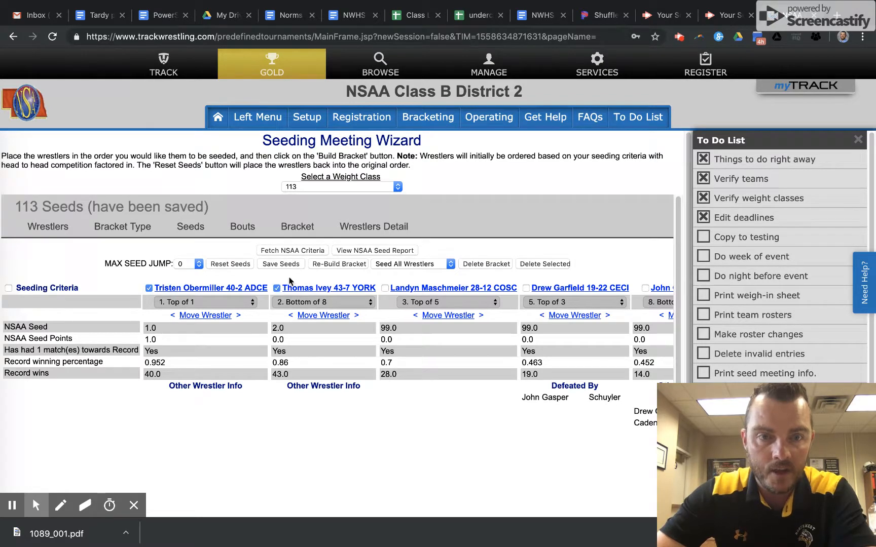
{"action": "left_click", "coordinate": [373, 251]}
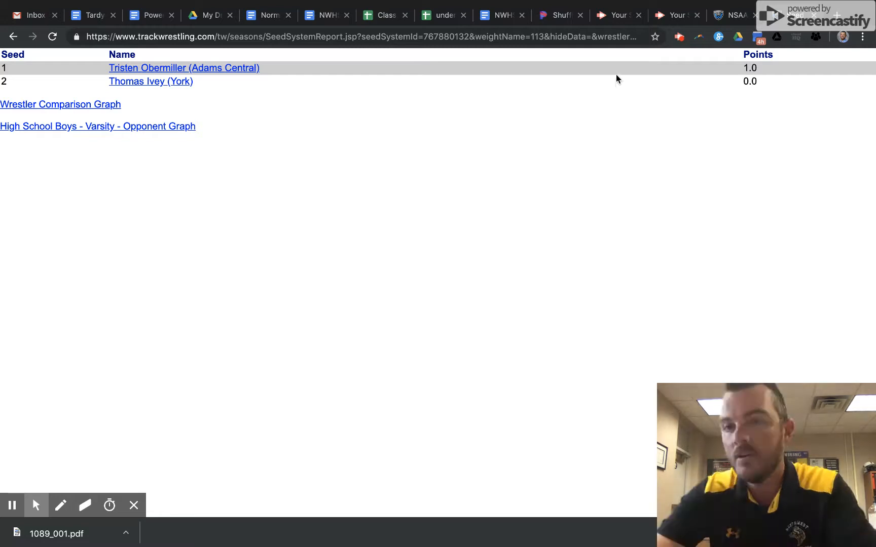
{"action": "left_click", "coordinate": [814, 16]}
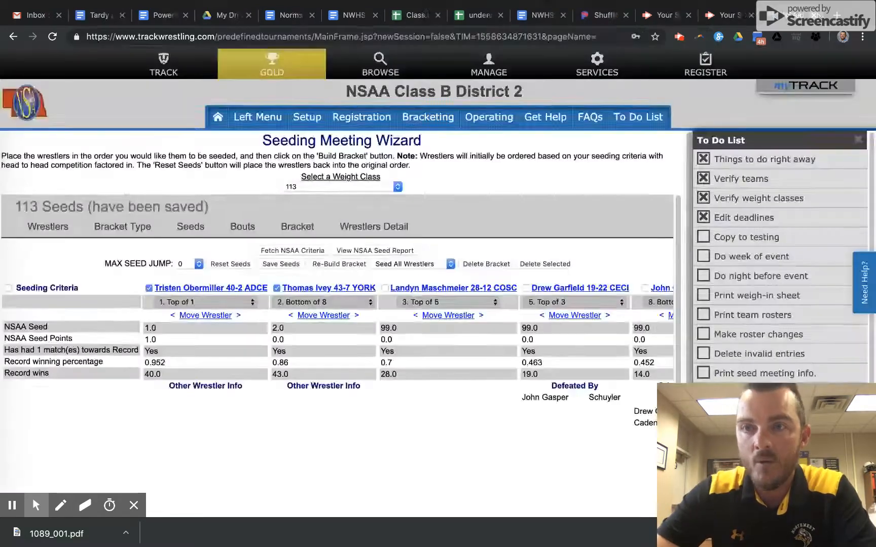
Add the third wrestler back to the weight class 113 selection and bring up the list of tournament management pages.
{"action": "left_click", "coordinate": [385, 288]}
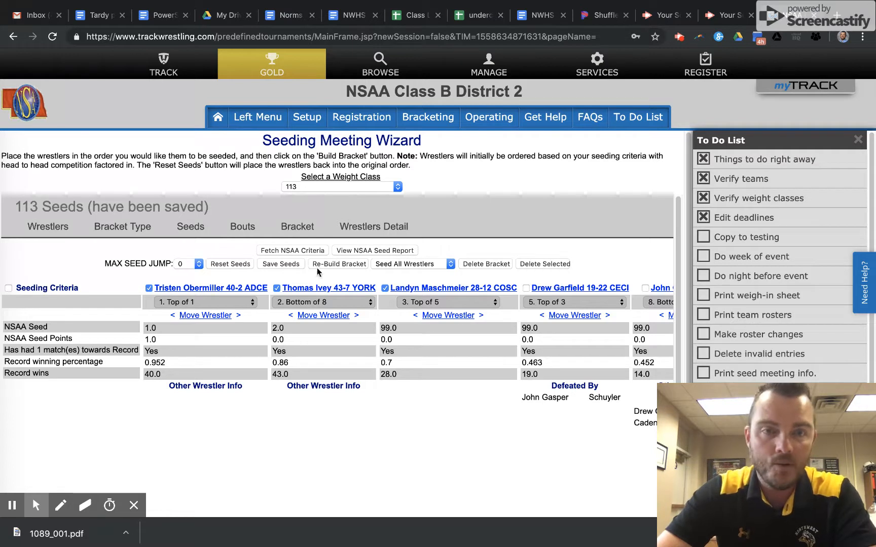
{"action": "left_click", "coordinate": [313, 120]}
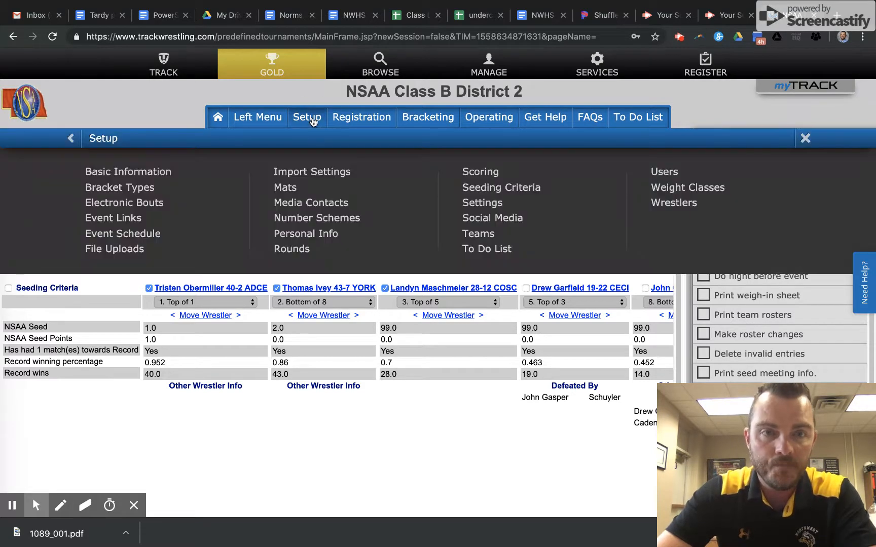
{"action": "left_click", "coordinate": [306, 118]}
{"action": "left_click", "coordinate": [307, 119]}
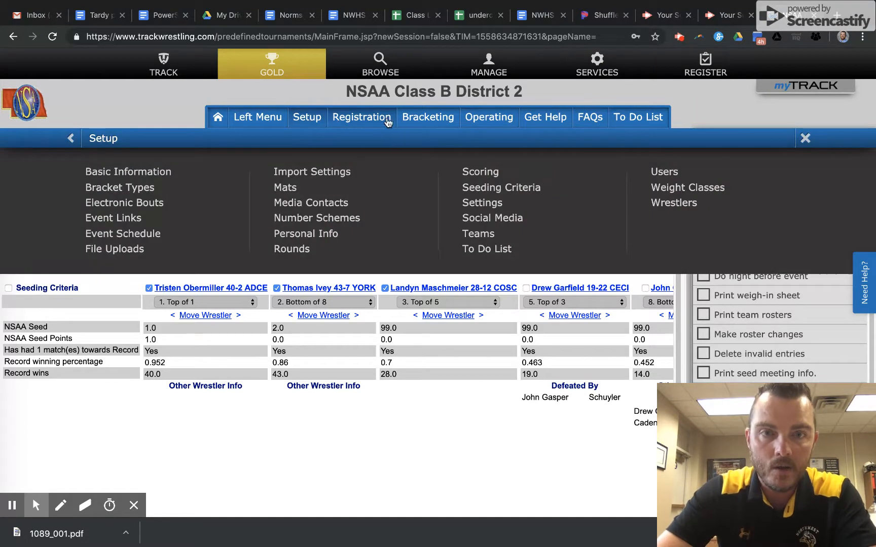
{"action": "left_click", "coordinate": [271, 120]}
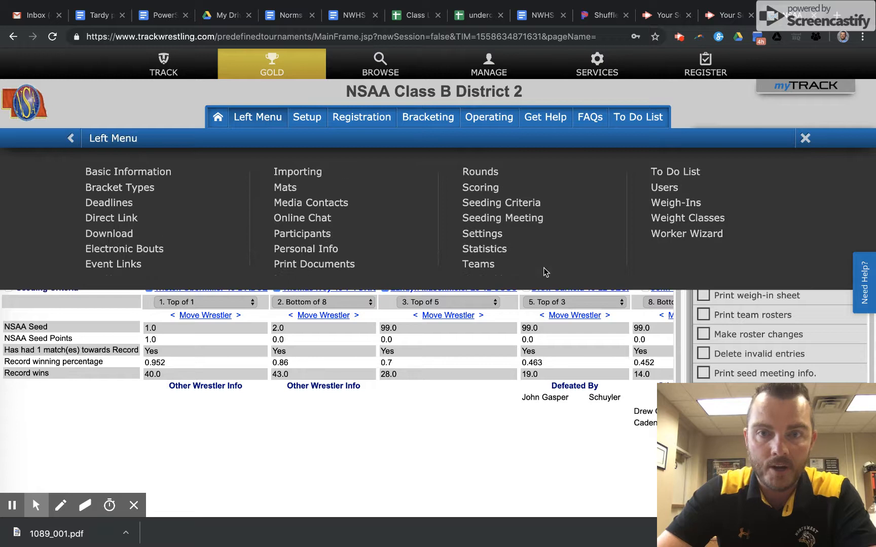